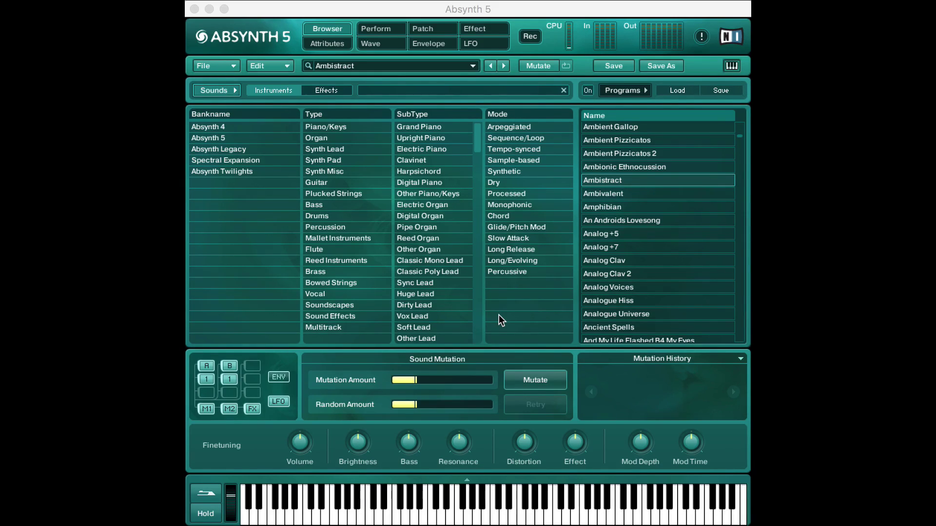
Step: Filter the browser to Synth Pad, Bright Pad and Chord, and load the Rising Sun preset
left_click(627, 182)
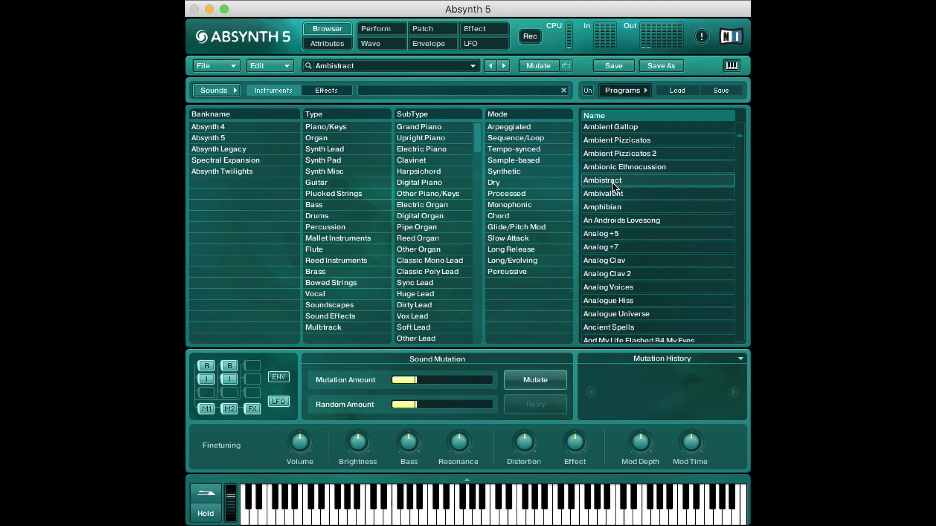
scroll(612, 183, "down", 3)
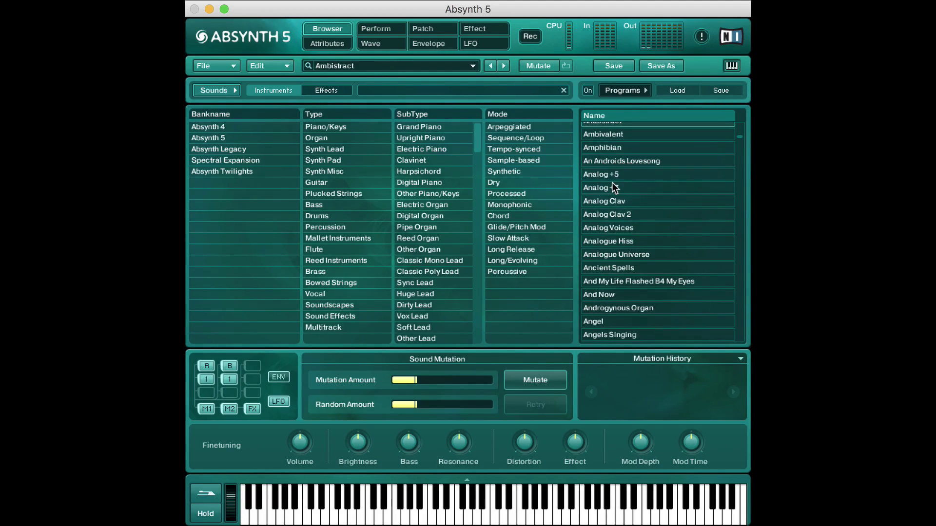
scroll(612, 182, "up", 2)
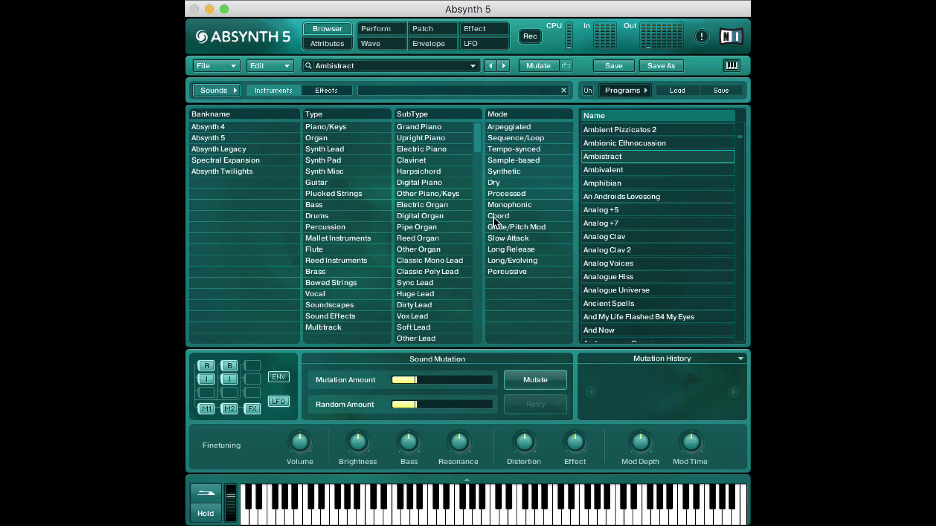
left_click(341, 159)
left_click(408, 171)
left_click(507, 171)
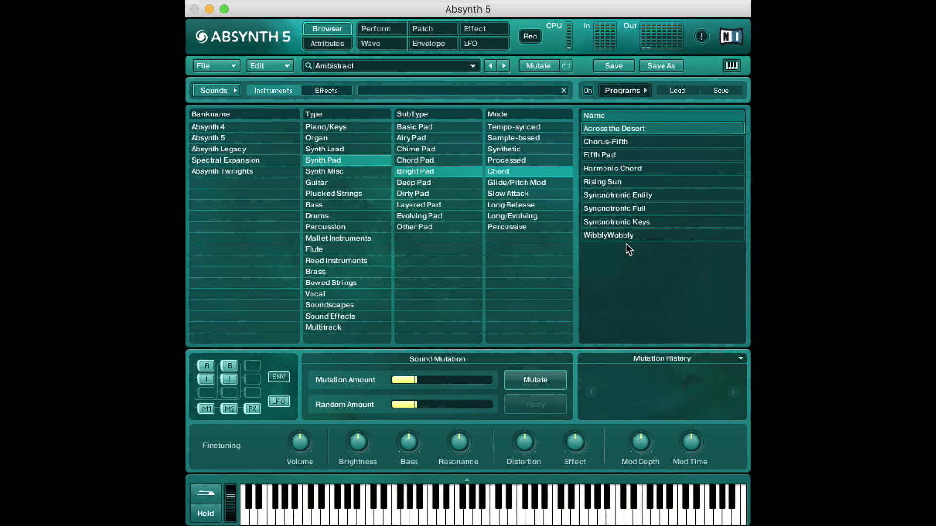
left_click(624, 188)
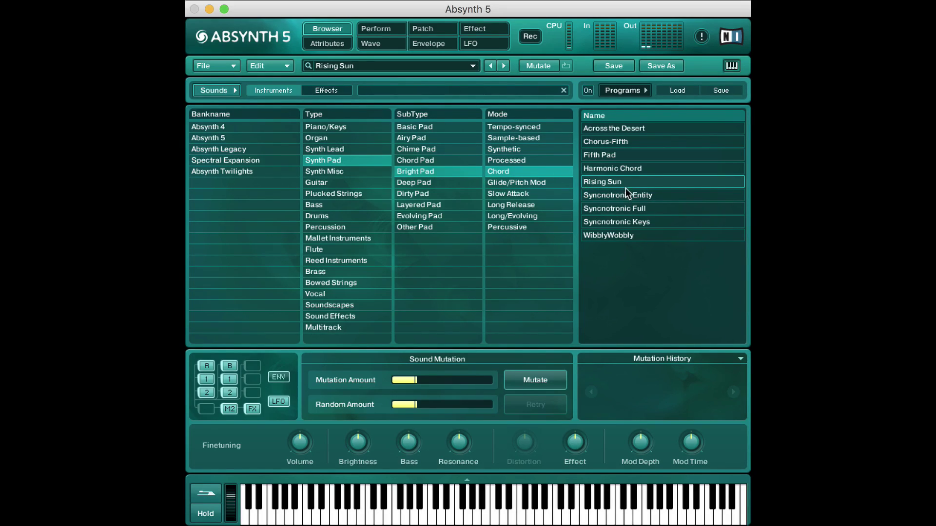
Step: Deselect the Chord, Bright Pad and Synth Pad filters and scroll through the full preset list
left_click(548, 171)
left_click(455, 172)
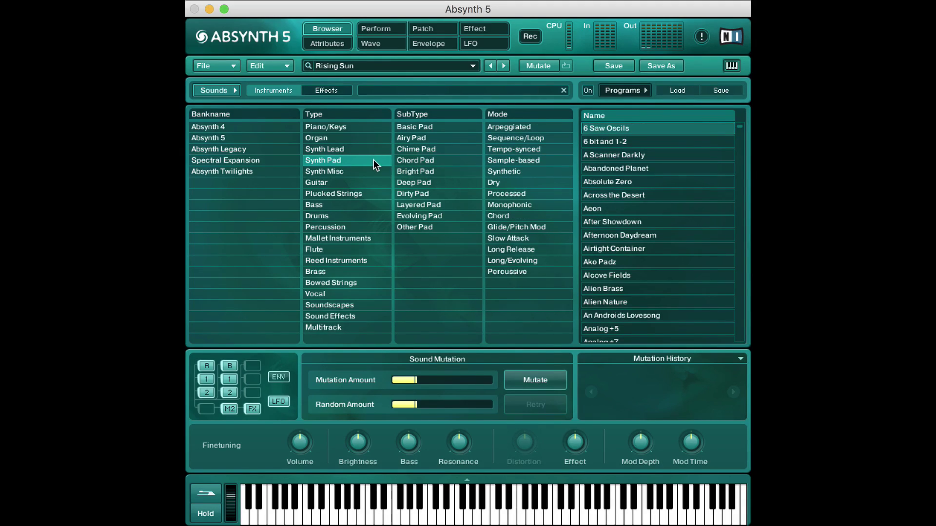
left_click(373, 159)
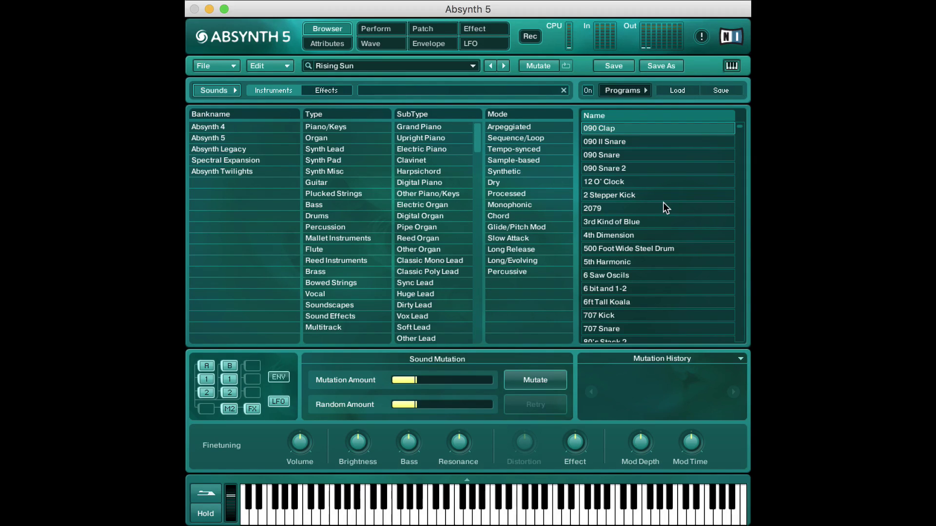
scroll(592, 244, "down", 2)
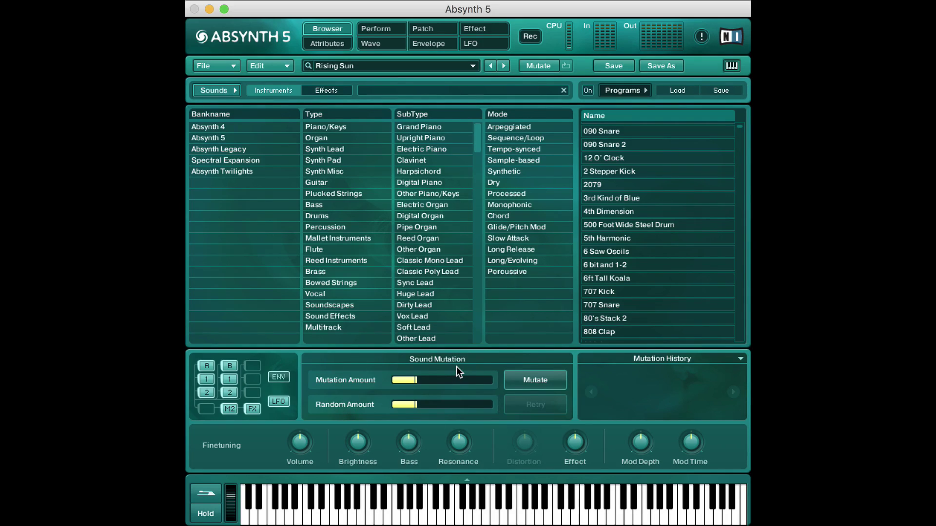
scroll(647, 223, "down", 6)
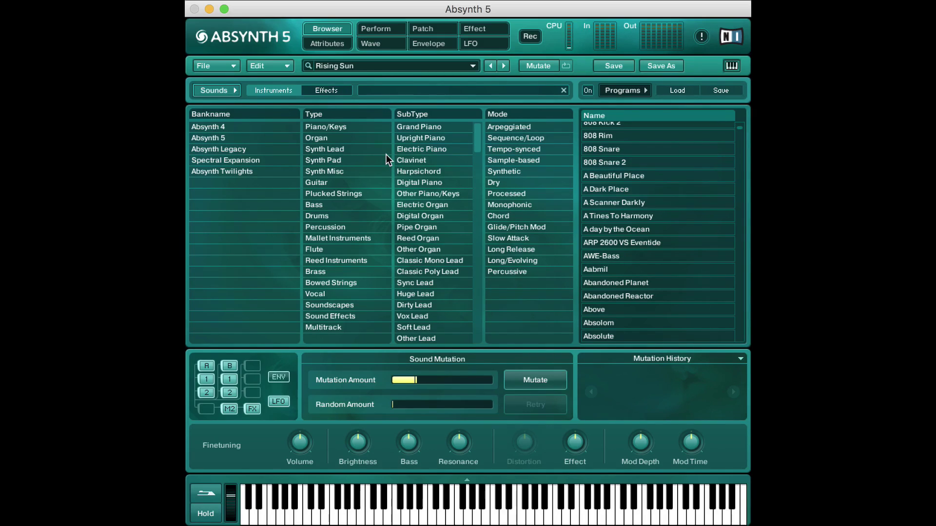
Step: Filter by Mallet Instruments, Bell and Monophonic so only Oval Office is listed
left_click(372, 241)
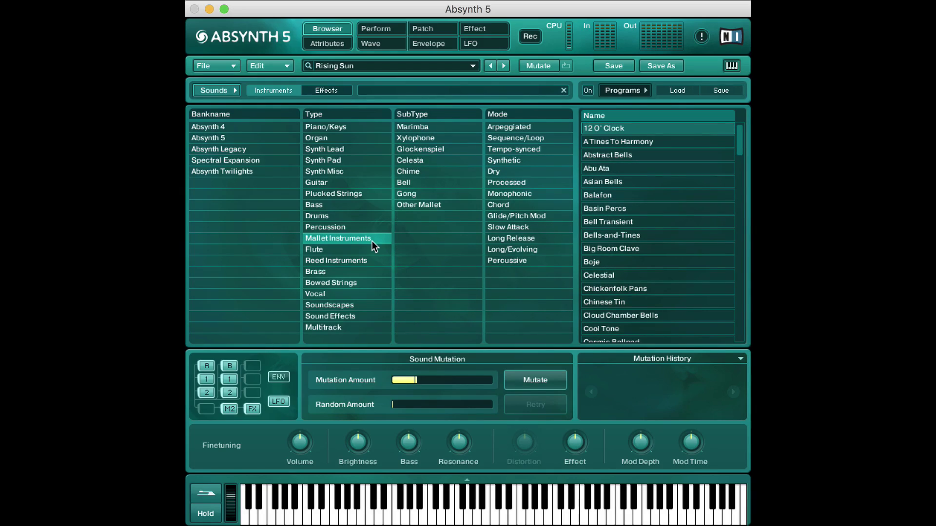
left_click(405, 182)
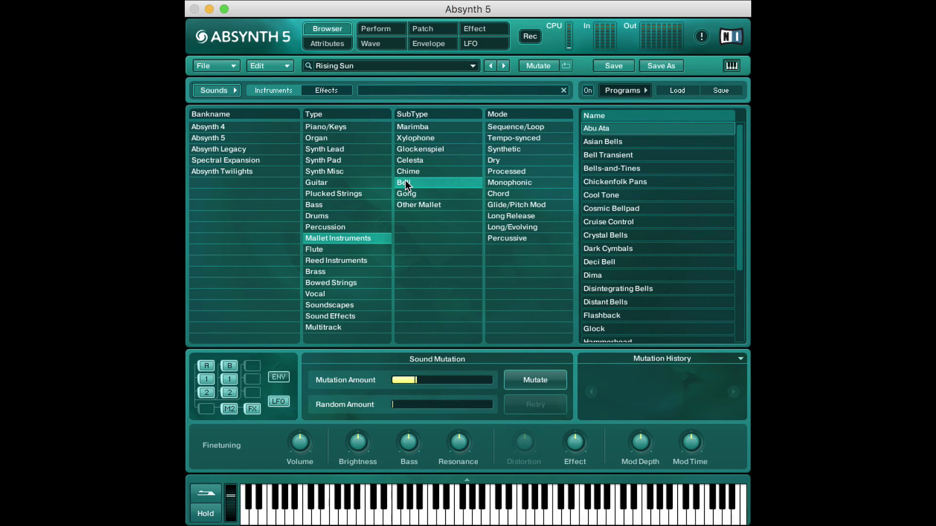
left_click(500, 184)
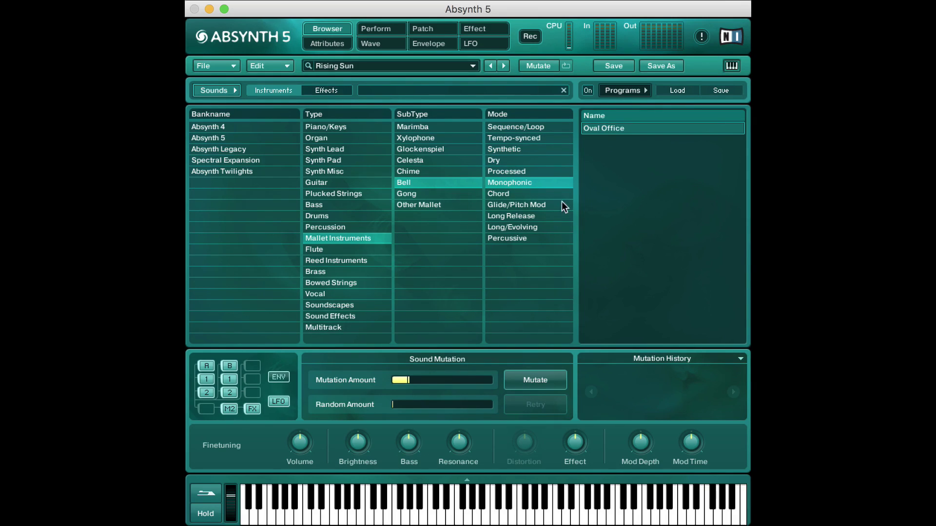
Step: Raise Mutation Amount to about a third, mutate six times to Rising Sun M 6, and show the history
left_click_drag(438, 410, 481, 402)
left_click(544, 378)
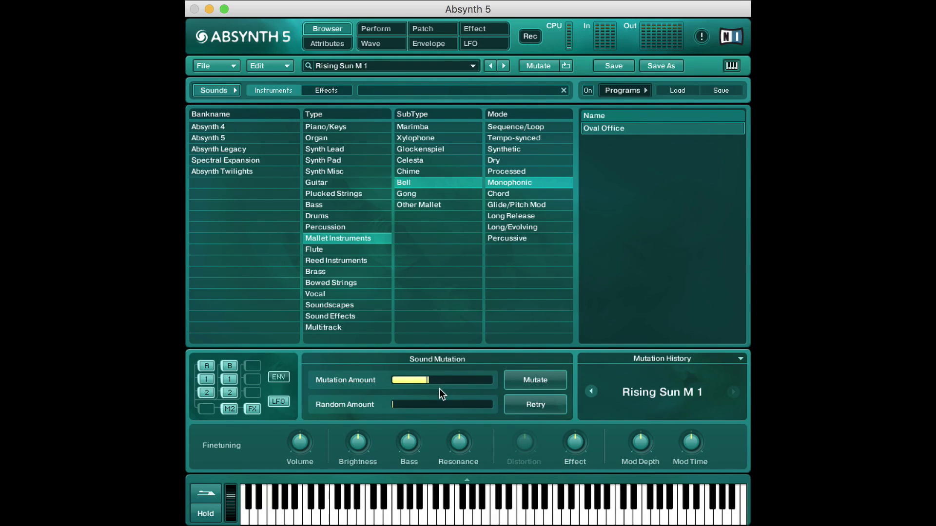
left_click(528, 382)
left_click(545, 384)
left_click(545, 384)
left_click(544, 384)
left_click(545, 384)
left_click(679, 369)
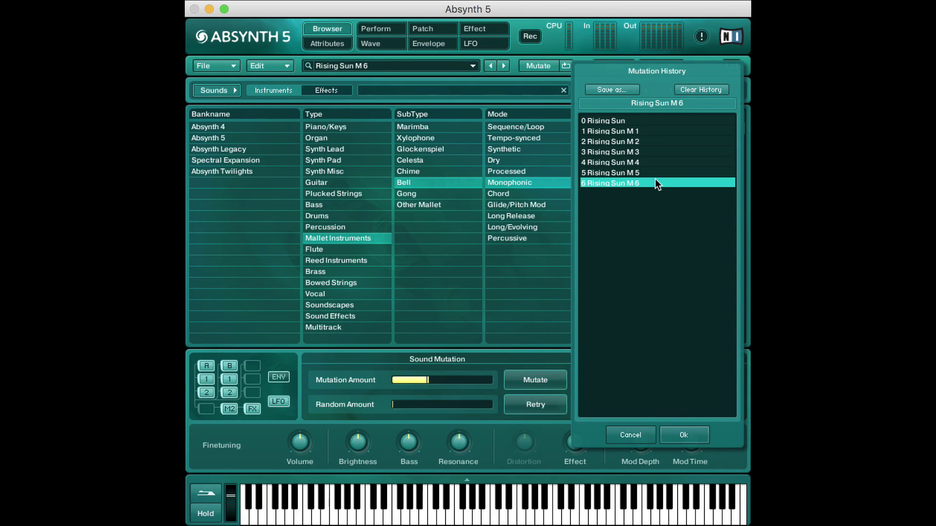
Step: Revert to Rising Sun M 5 from the Mutation History list, then close it
left_click(646, 433)
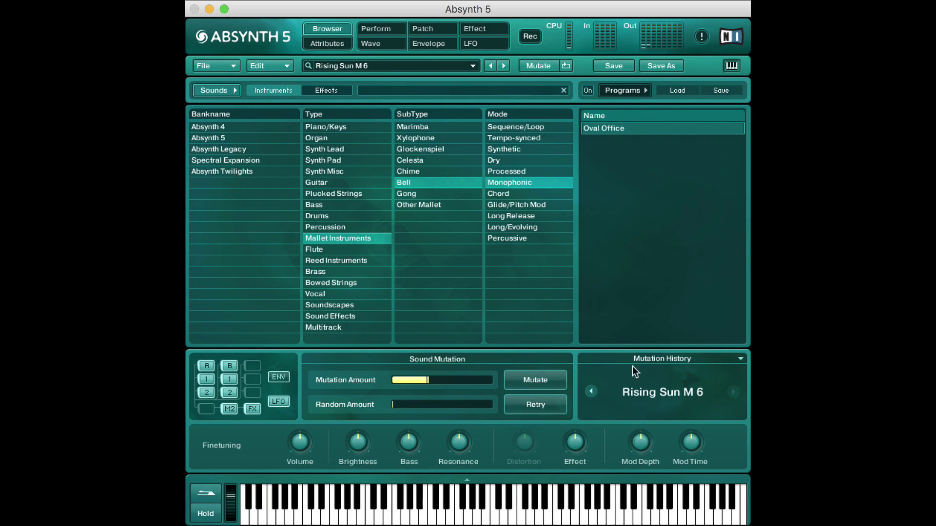
left_click(642, 357)
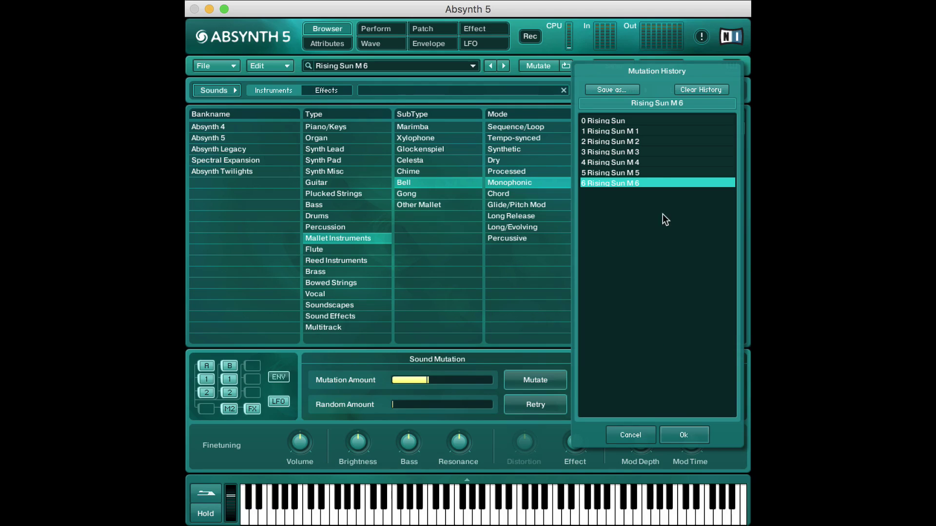
left_click(650, 175)
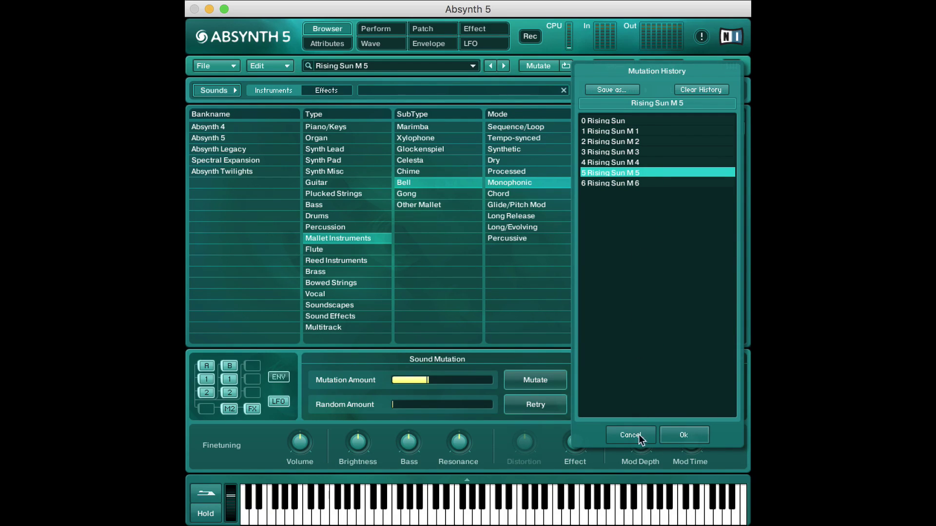
left_click(674, 429)
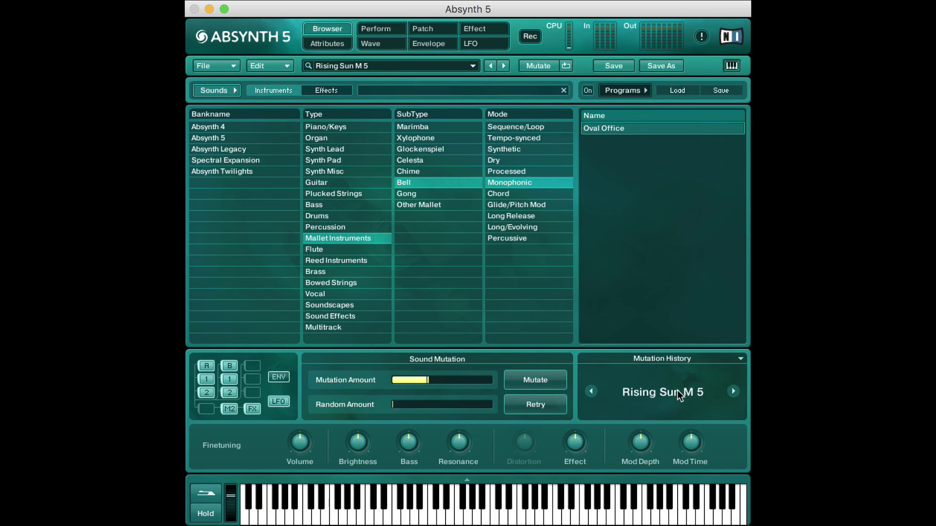
Step: Filter the browser to Flute, Whistle and Dry presets
left_click(320, 141)
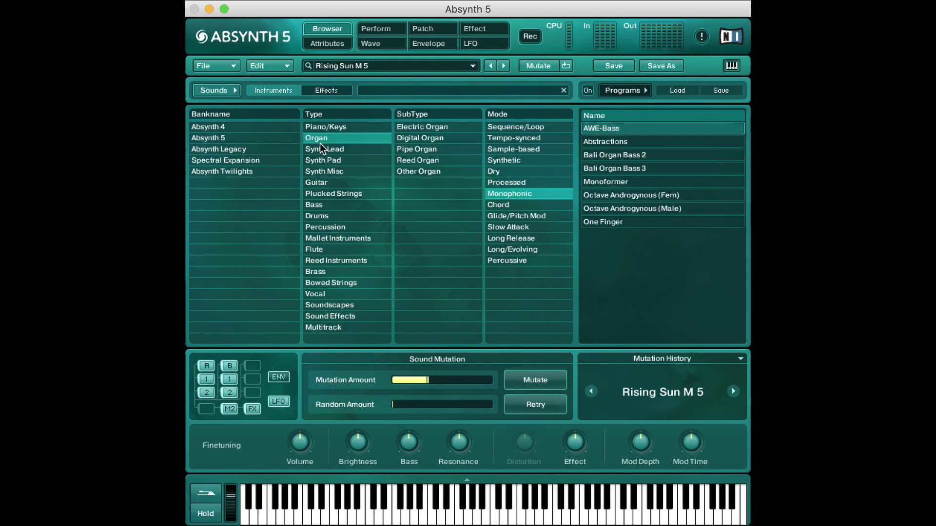
left_click(350, 249)
left_click(420, 148)
left_click(504, 141)
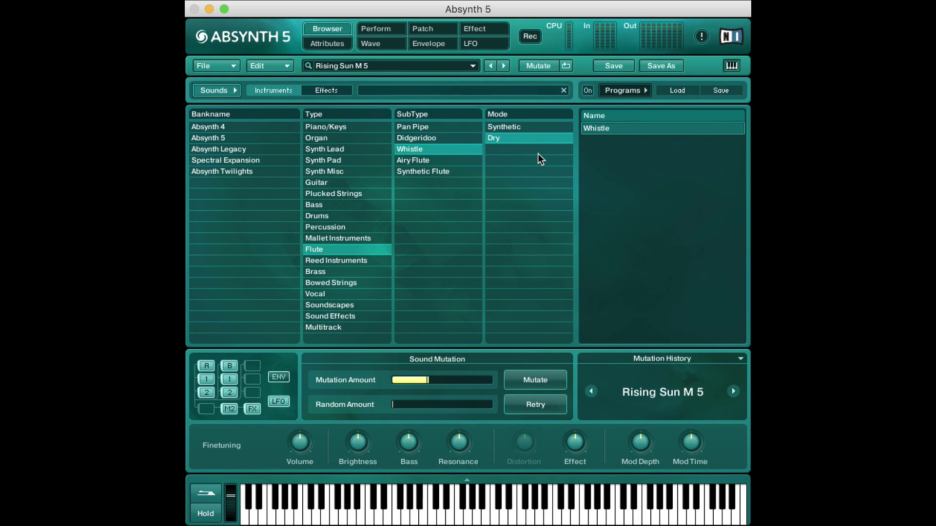
Step: Mutate the sound three more times and exclude the FX section from mutation
left_click(526, 387)
left_click(526, 388)
left_click(526, 388)
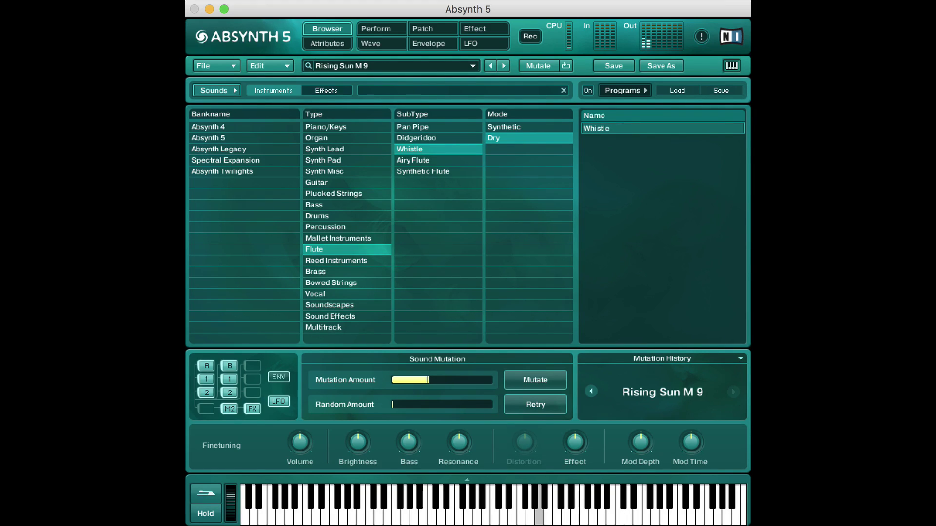
left_click(562, 410)
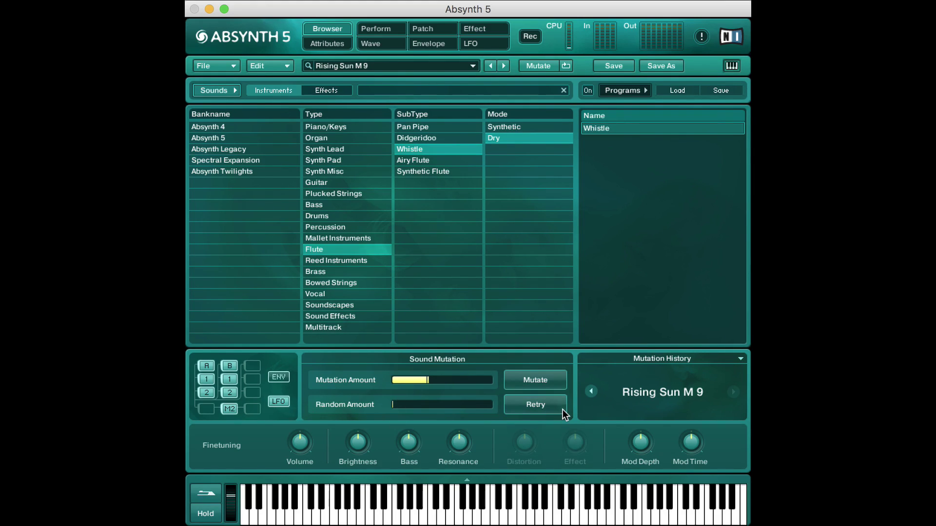
left_click(562, 409)
left_click(529, 396)
Step: Set Random Amount to about half, mutate three times to Rising Sun M 12, and nudge Mutation Amount up
left_click_drag(411, 407, 479, 422)
left_click(557, 377)
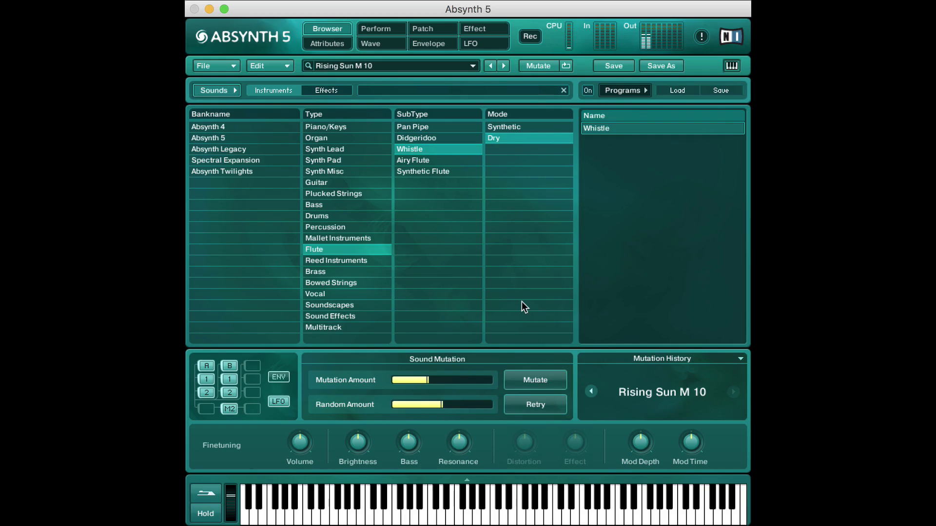
left_click(545, 384)
left_click(545, 384)
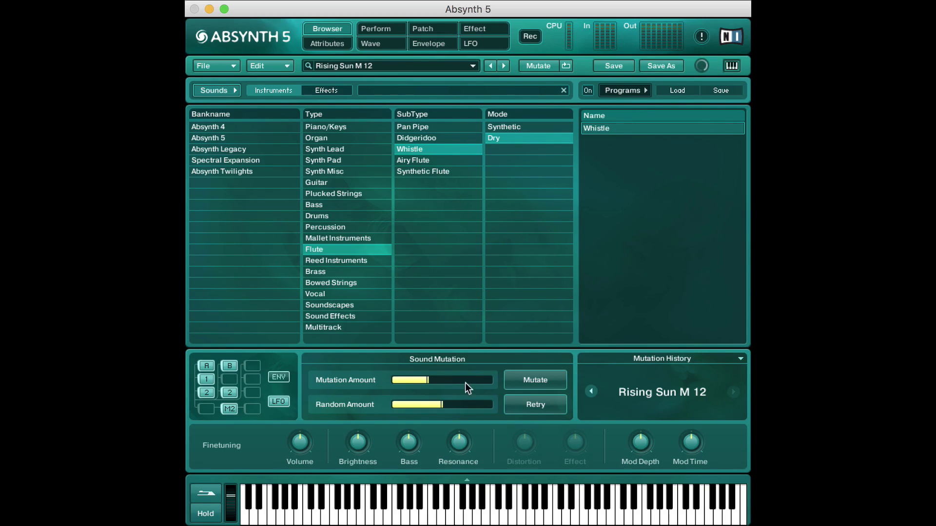
left_click_drag(466, 382, 480, 381)
Step: Filter the browser to Plucked Strings, Sitar and Long/Evolving
left_click(352, 191)
left_click(463, 161)
left_click(520, 160)
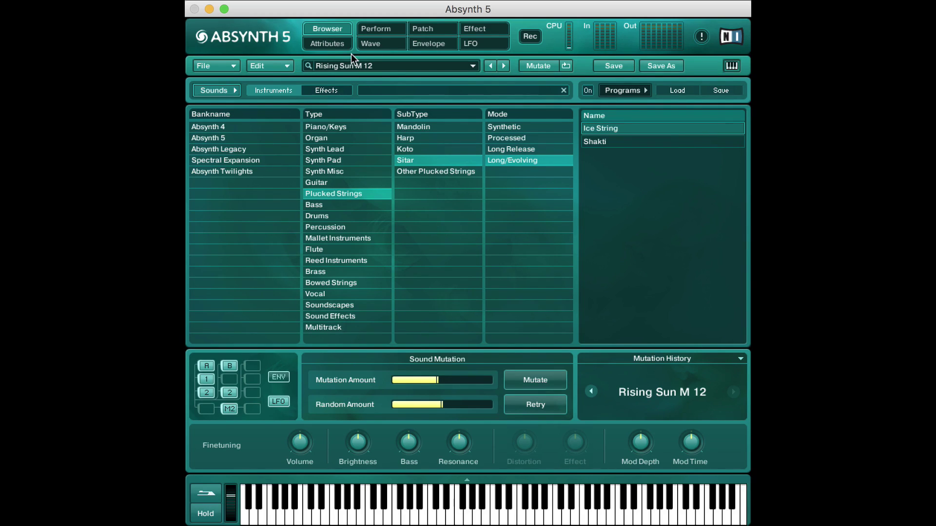
Step: Set the bank to Absynth 5 and tag Synth Misc, Percussion, Percussive Synth, FM and Glide/Pitch Mod
left_click(339, 43)
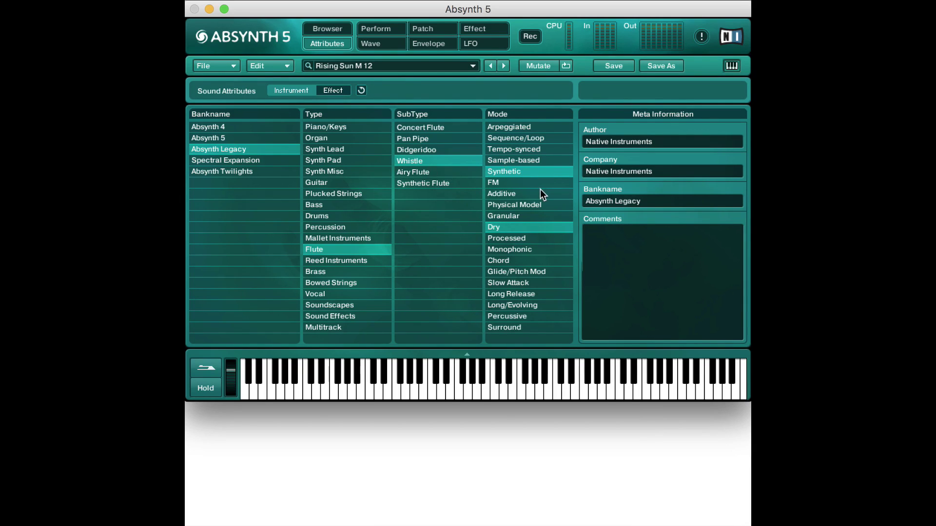
left_click(255, 139)
left_click(256, 129)
left_click(254, 137)
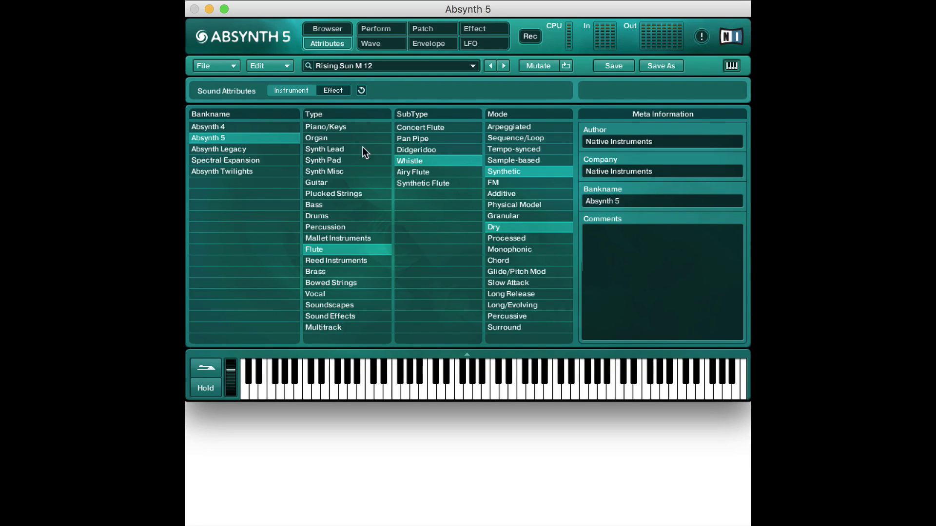
left_click(370, 173)
left_click(364, 227)
left_click(429, 193)
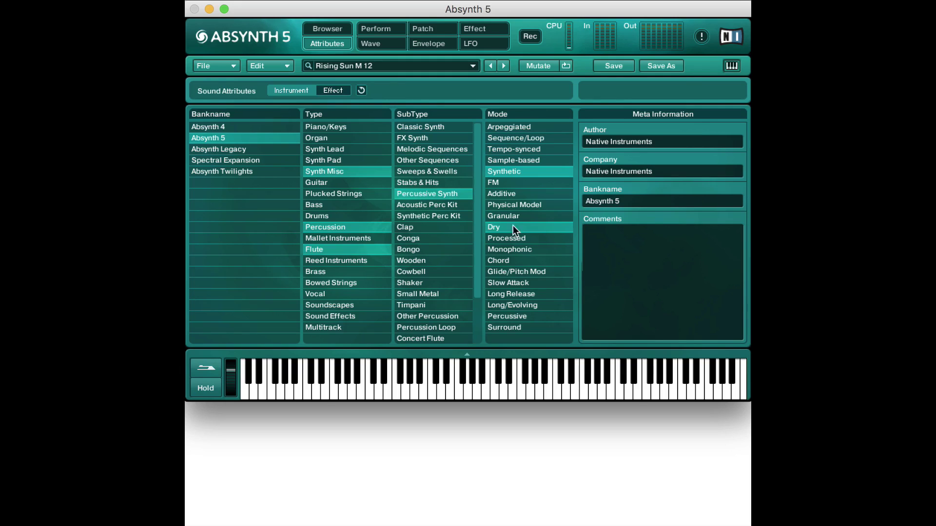
left_click(532, 182)
left_click(565, 272)
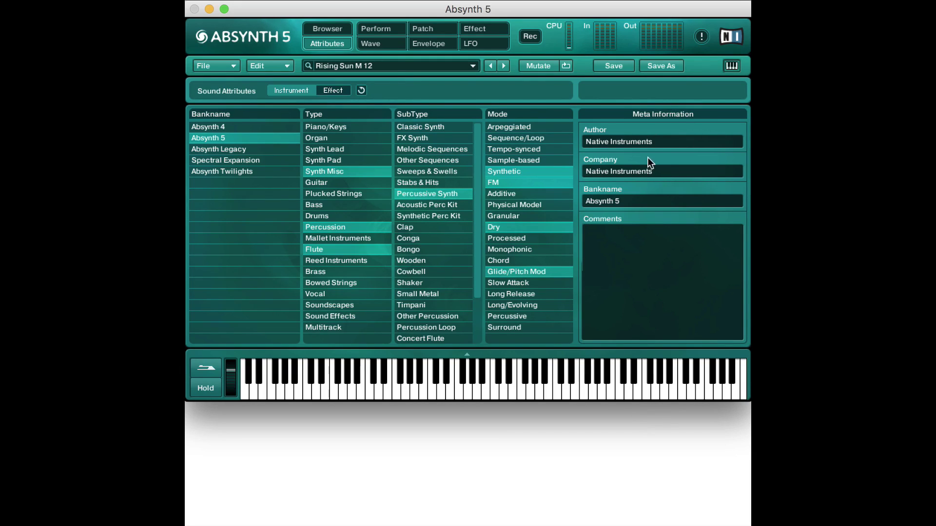
Step: Replace the author name, tag Arpeggiated and Sweeps & Swells, and clear the Company field
double_click(650, 139)
left_click(489, 130)
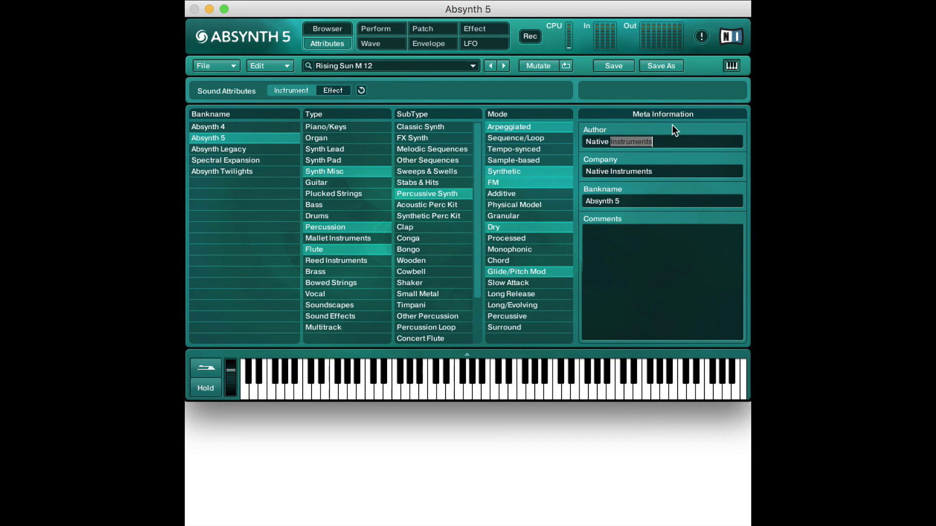
key("BackSpace")
key("BackSpace")
key("BackSpace")
key("BackSpace")
key("BackSpace")
key("BackSpace")
key("BackSpace")
key("BackSpace")
type("A")
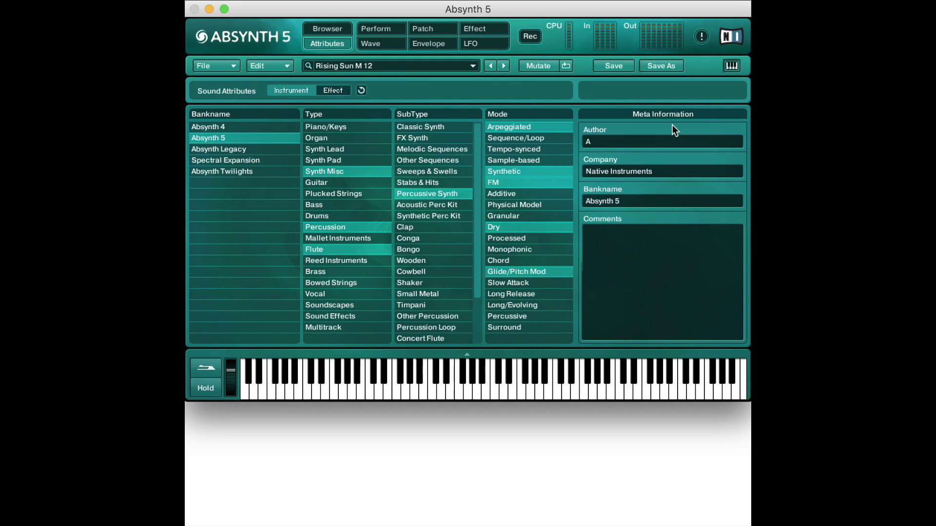
type("kash Thakkar")
double_click(692, 170)
left_click(458, 172)
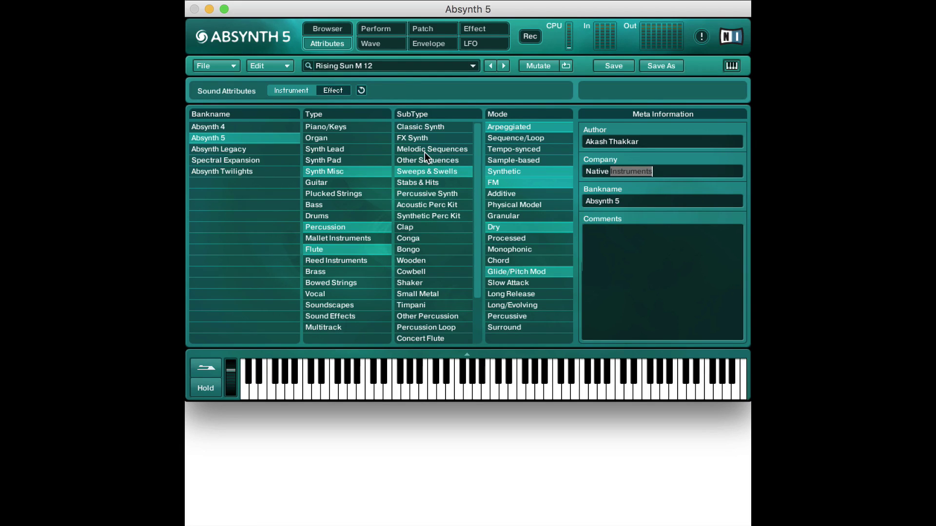
key("BackSpace")
key("BackSpace")
key("BackSpace")
key("BackSpace")
key("BackSpace")
key("BackSpace")
key("BackSpace")
key("BackSpace")
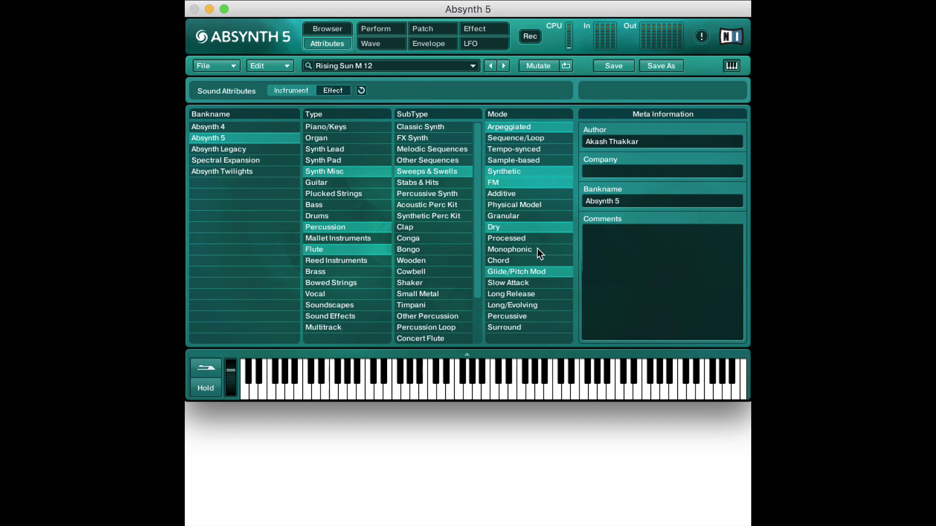
Step: Cancel the Save SingleSound dialog, dismiss the preset list, and return to the Browser page
left_click(621, 69)
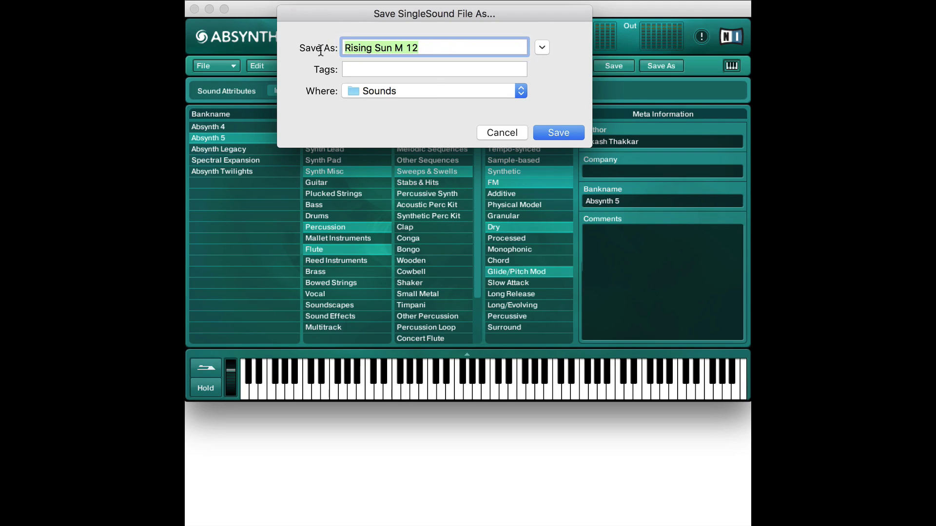
left_click(500, 136)
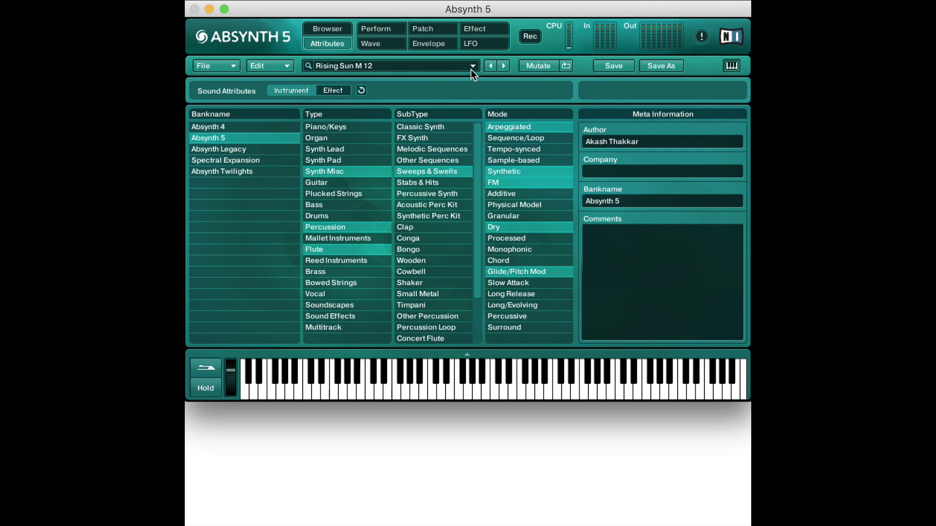
left_click(471, 67)
left_click(326, 102)
left_click(340, 30)
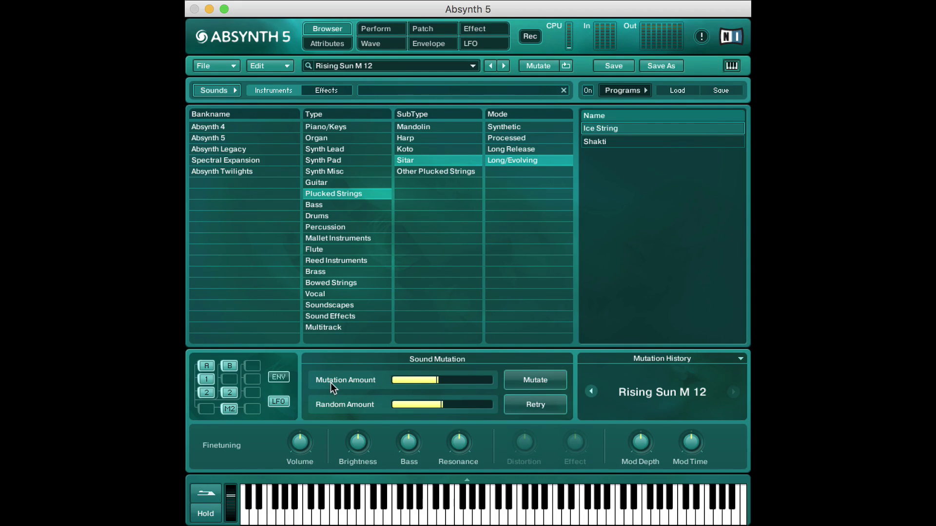
left_click(385, 32)
left_click(432, 27)
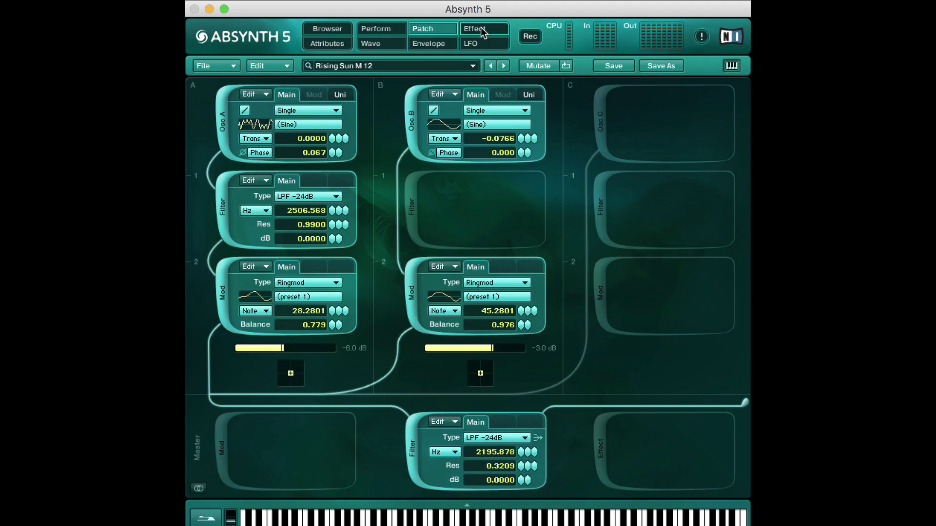
left_click(480, 29)
left_click(484, 43)
left_click(444, 44)
left_click(363, 43)
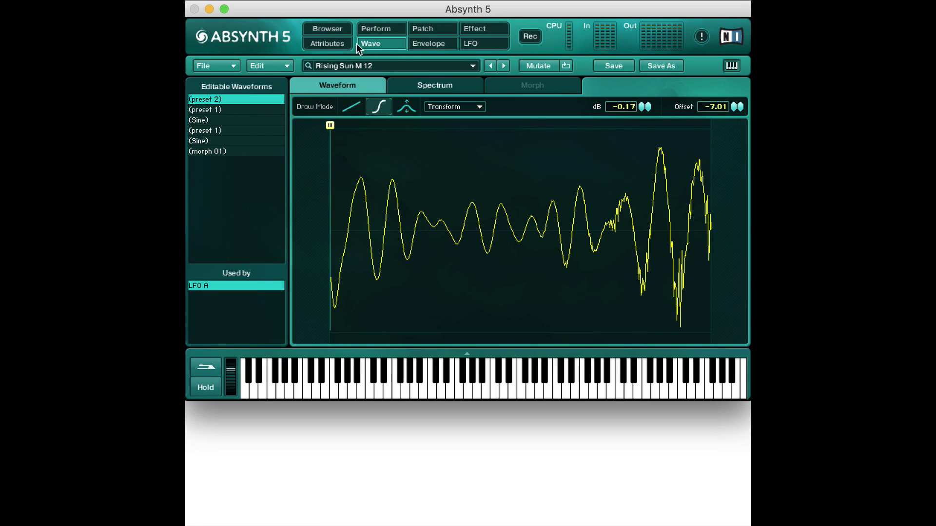
left_click(326, 43)
left_click(341, 28)
left_click(373, 30)
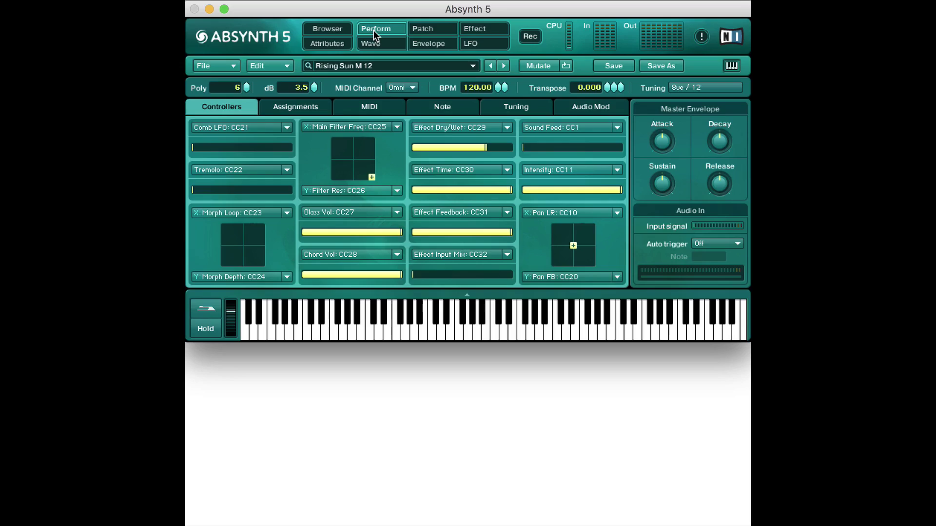
left_click(415, 31)
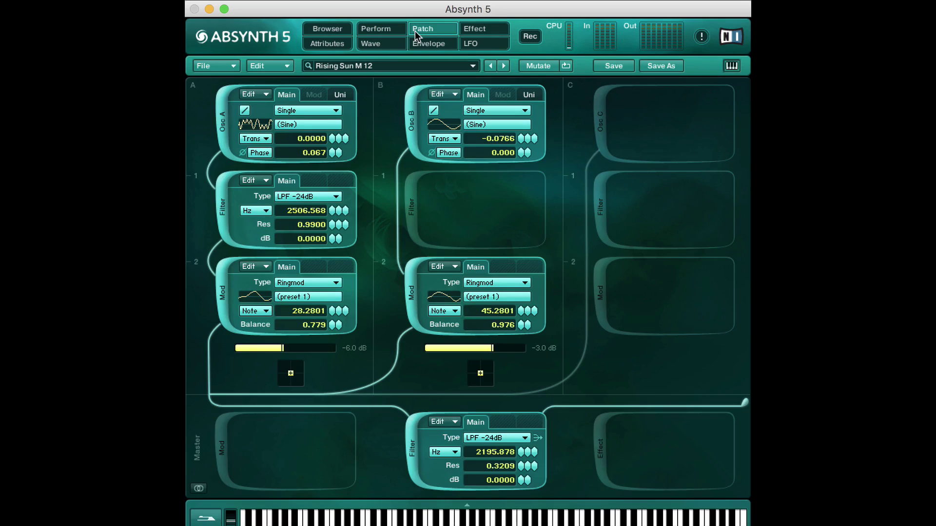
left_click(474, 29)
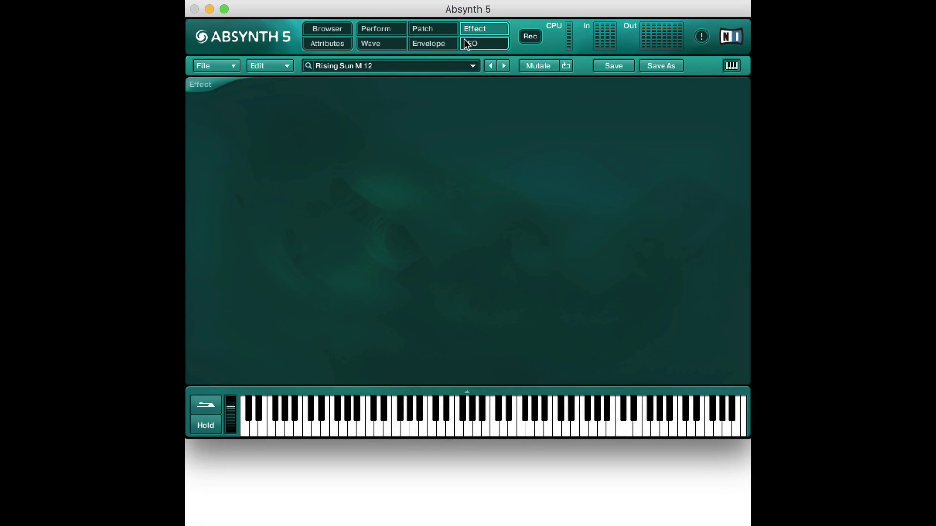
left_click(364, 25)
left_click(340, 27)
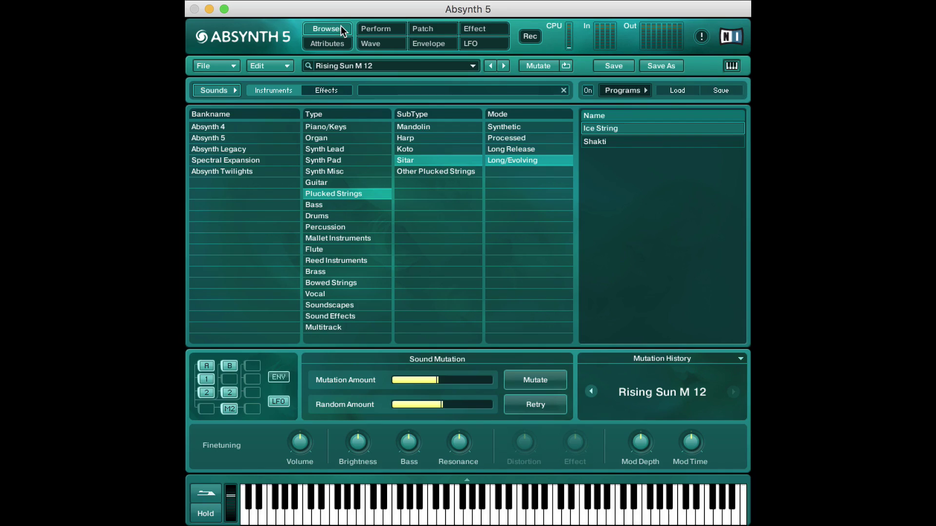